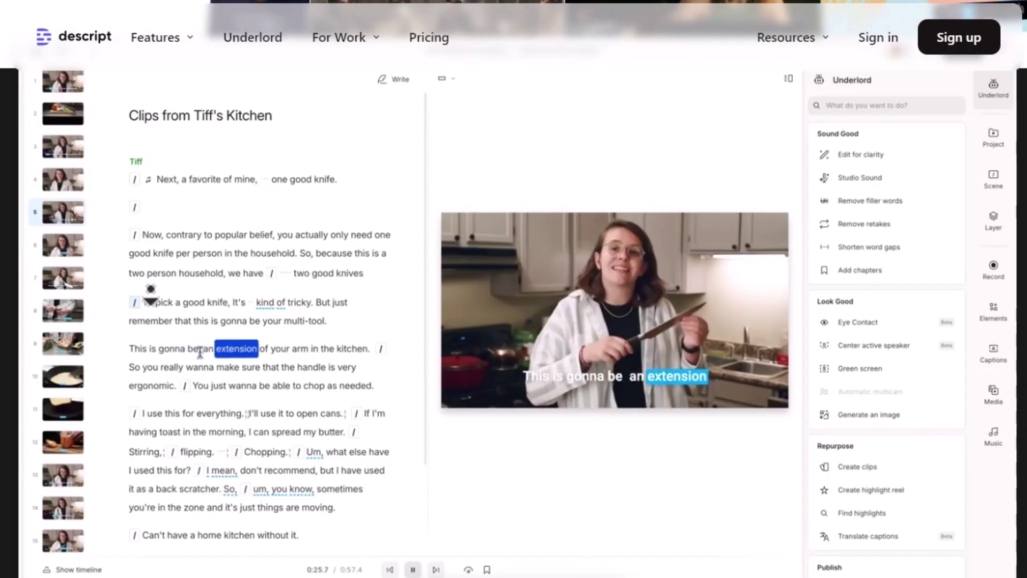
- Pause the demo, jump to the 'So you really wanna make sure' line, and browse Media's stock videos
key(space)
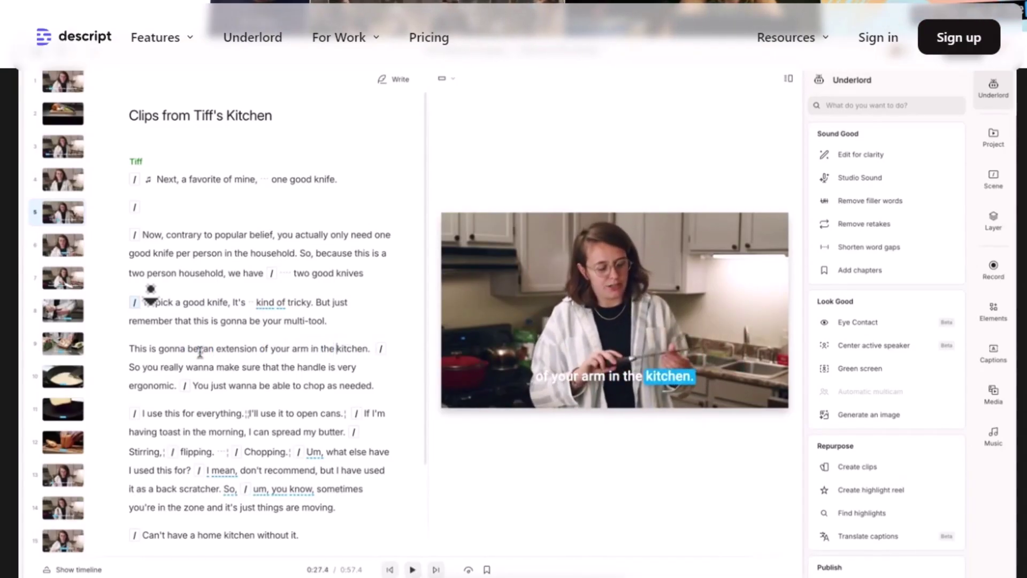
click(203, 349)
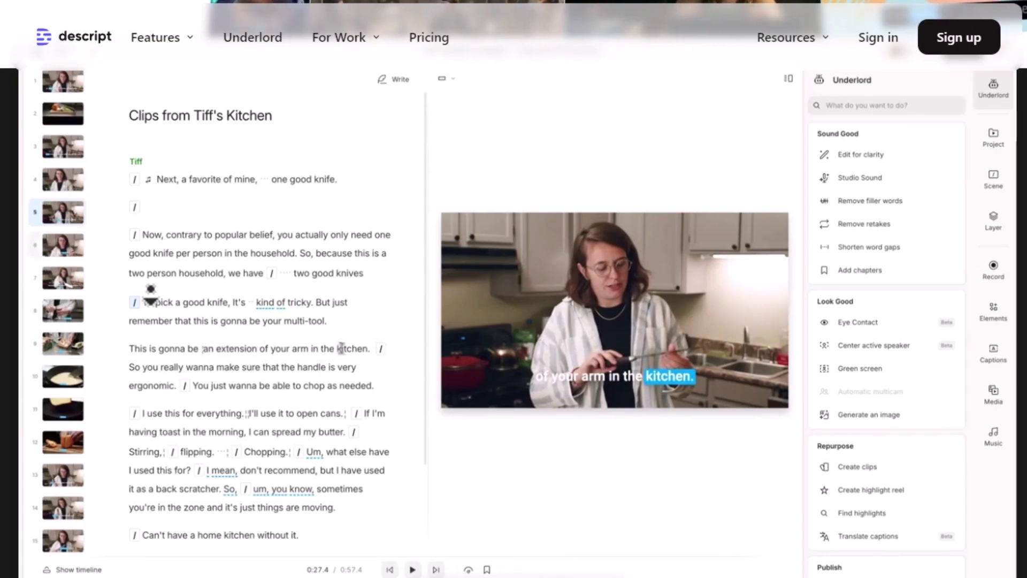
click(182, 368)
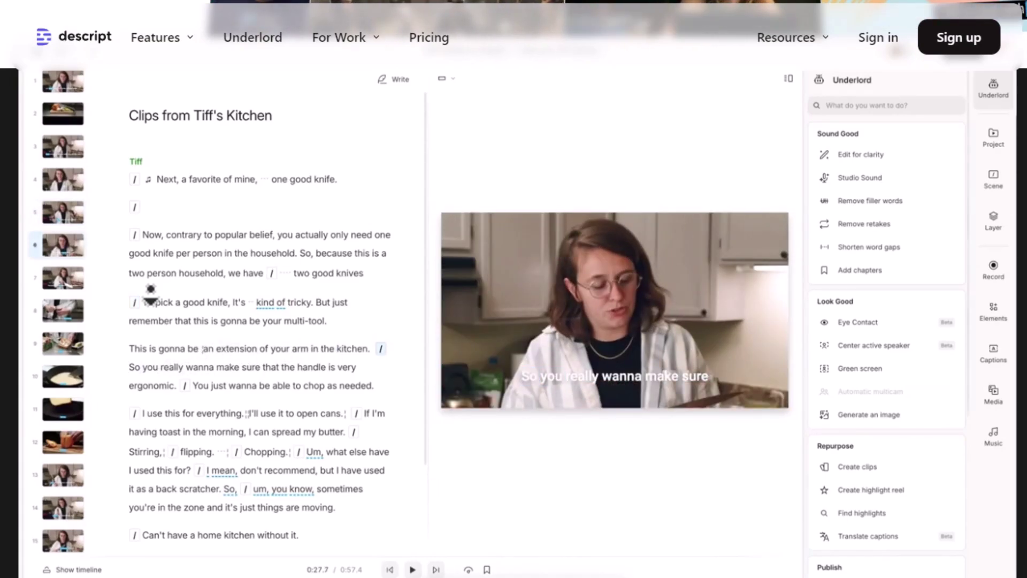
click(994, 391)
click(943, 135)
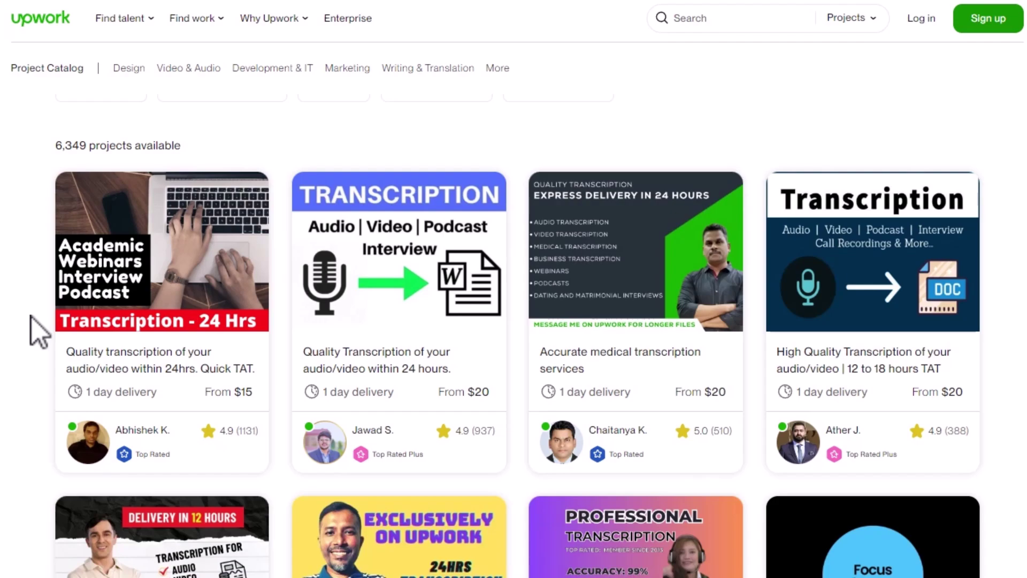
scroll(39, 331, down, 1)
scroll(39, 331, down, 4)
scroll(25, 353, up, 2)
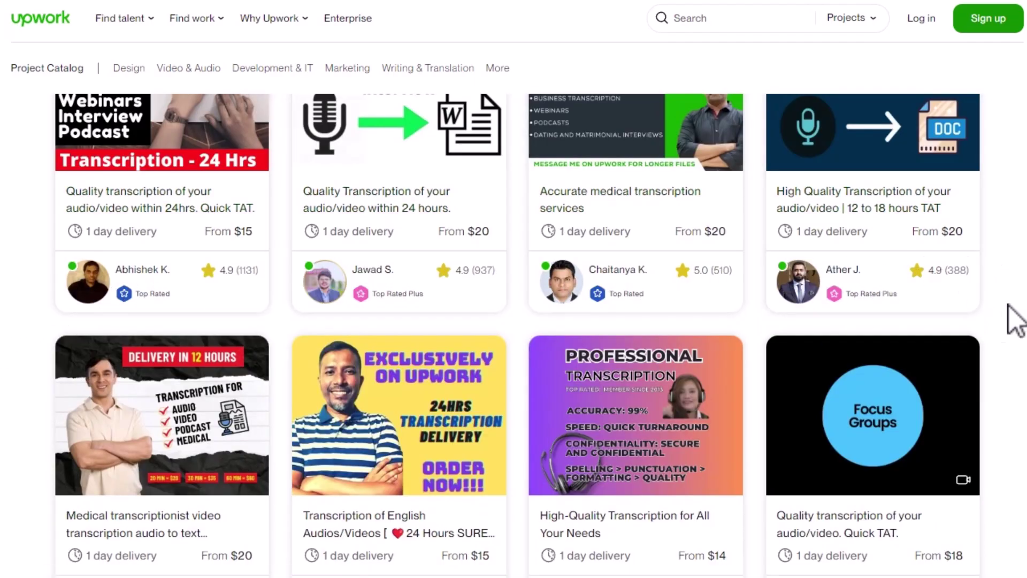
scroll(996, 401, down, 3)
scroll(995, 402, down, 2)
scroll(996, 402, up, 5)
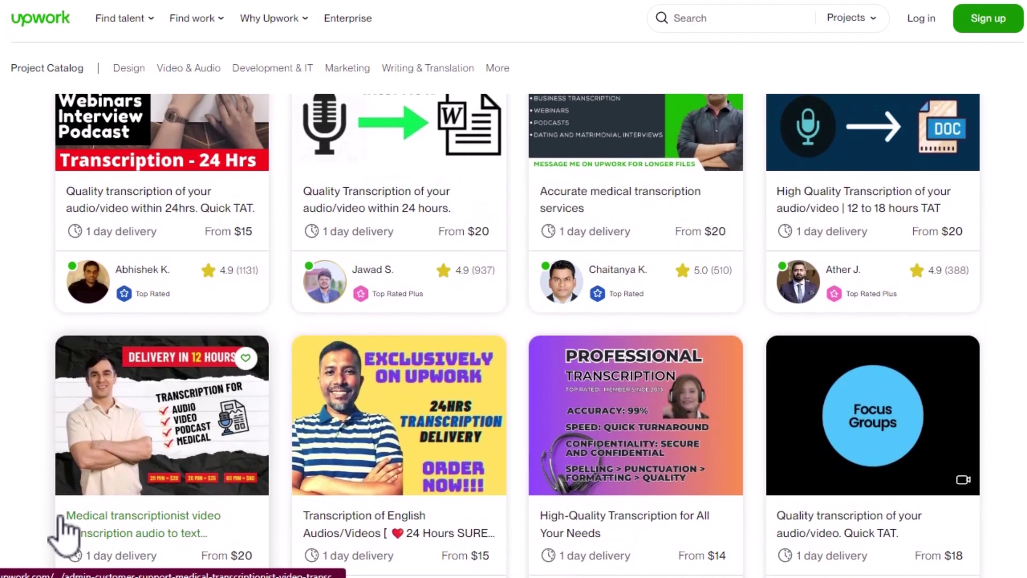
scroll(49, 450, up, 2)
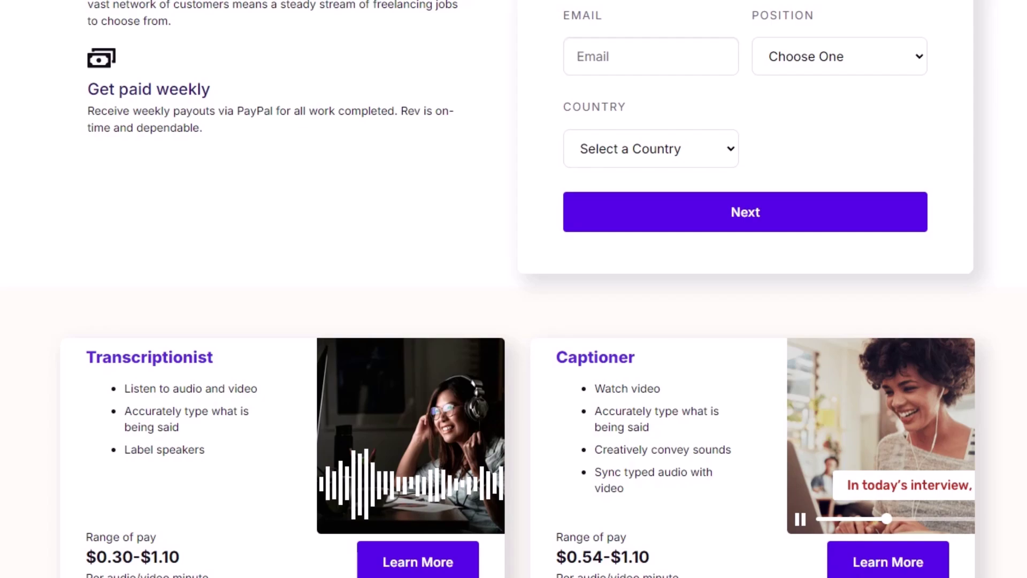
scroll(233, 450, down, 1)
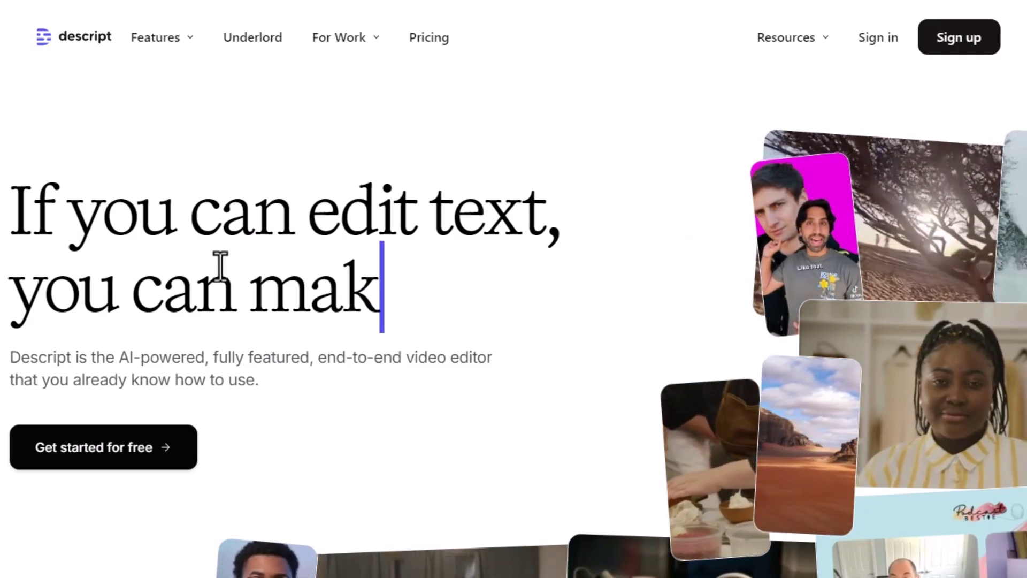
scroll(221, 264, down, 6)
scroll(353, 226, down, 2)
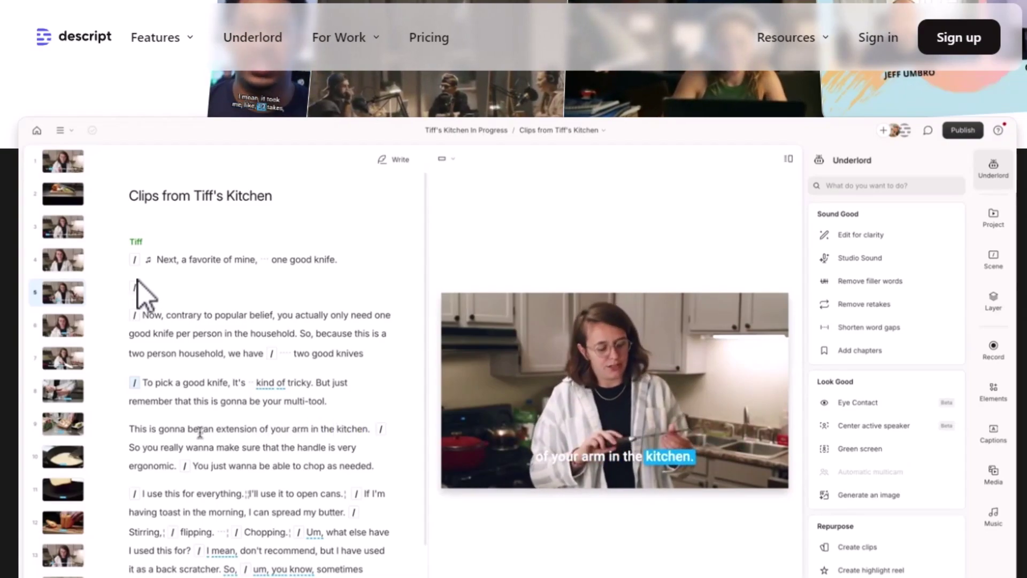
scroll(225, 185, down, 1)
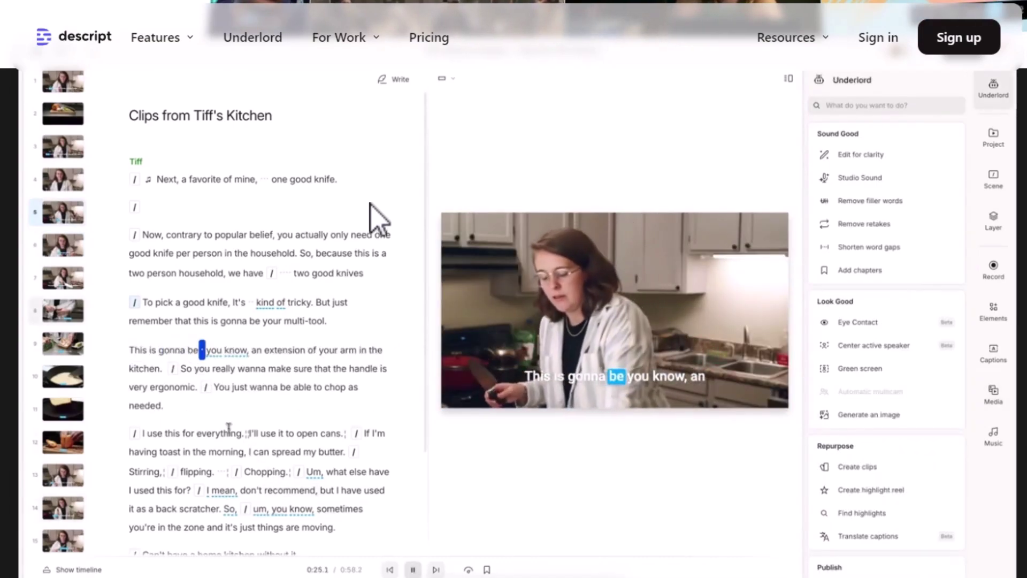
scroll(321, 241, down, 3)
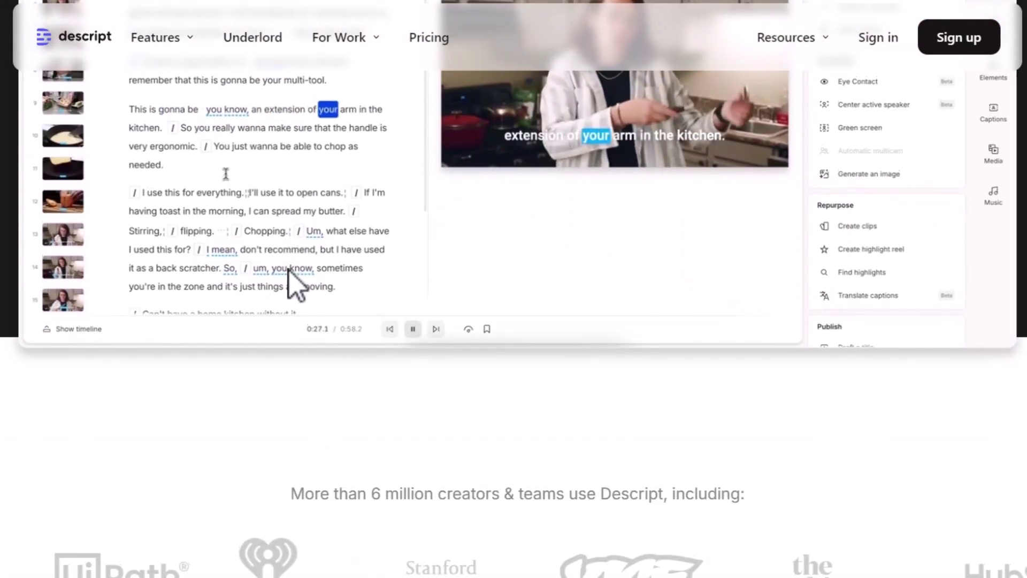
scroll(297, 285, down, 3)
scroll(293, 282, down, 5)
scroll(289, 276, down, 3)
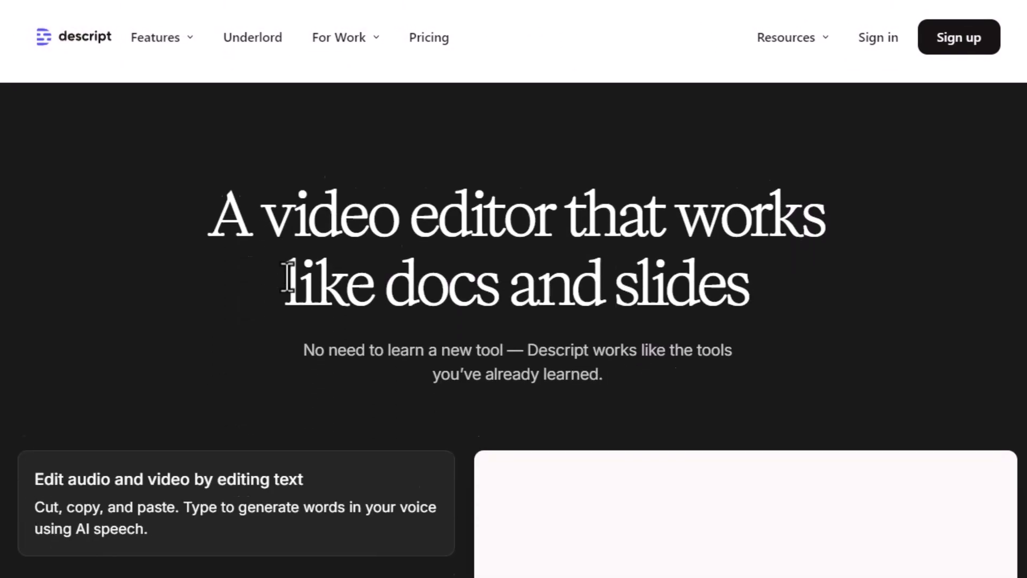
scroll(289, 277, down, 3)
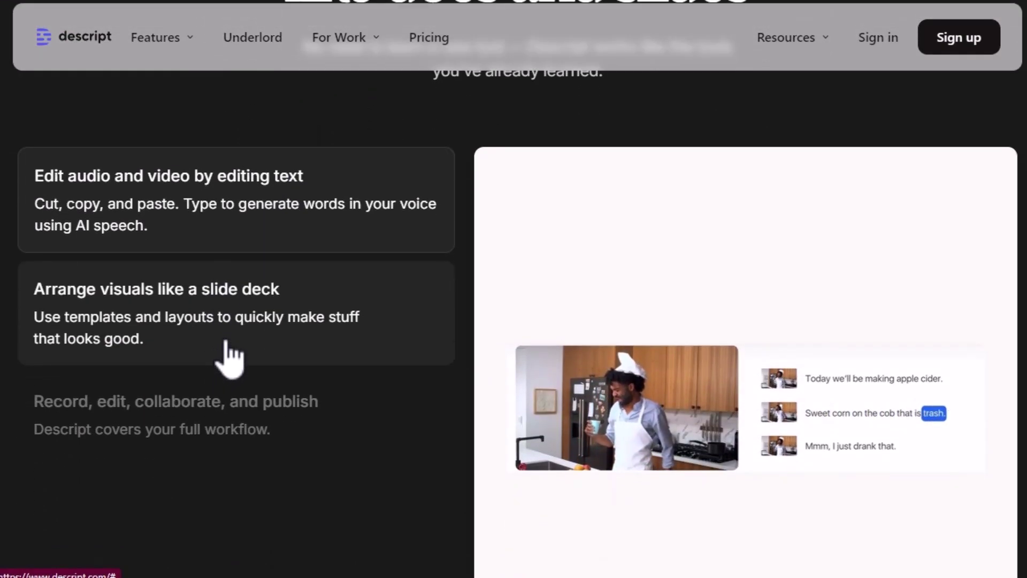
- View the 'Arrange visuals' slide-template demo and the 'Record, edit, collaborate' demo
click(223, 365)
scroll(229, 401, down, 1)
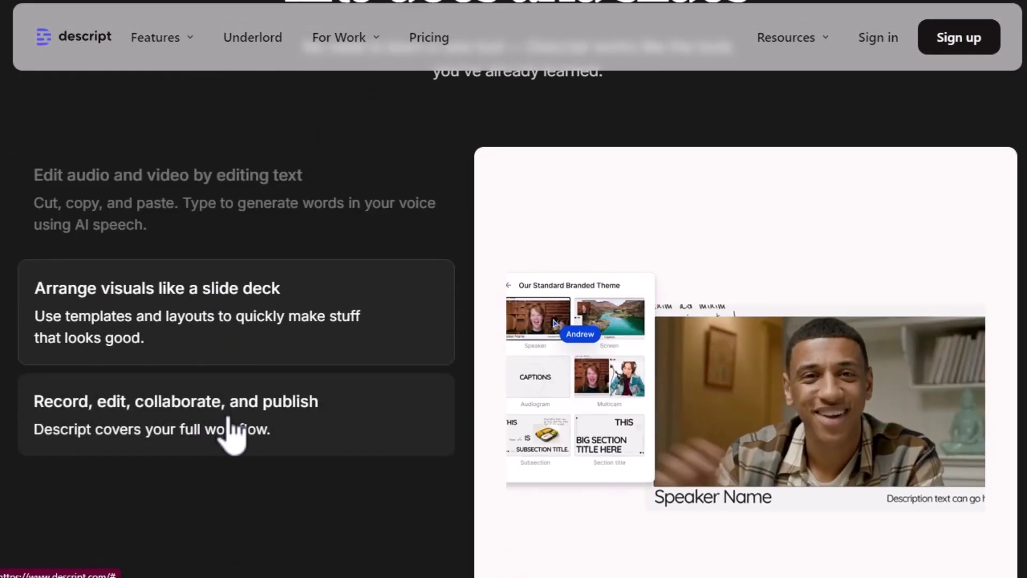
click(233, 433)
scroll(232, 434, up, 3)
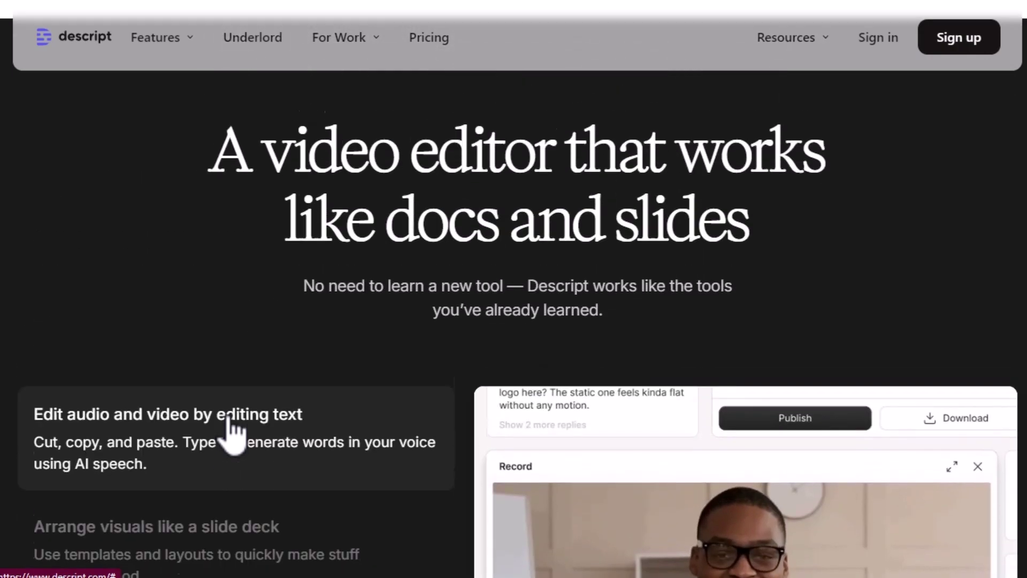
scroll(233, 434, up, 5)
scroll(232, 425, up, 5)
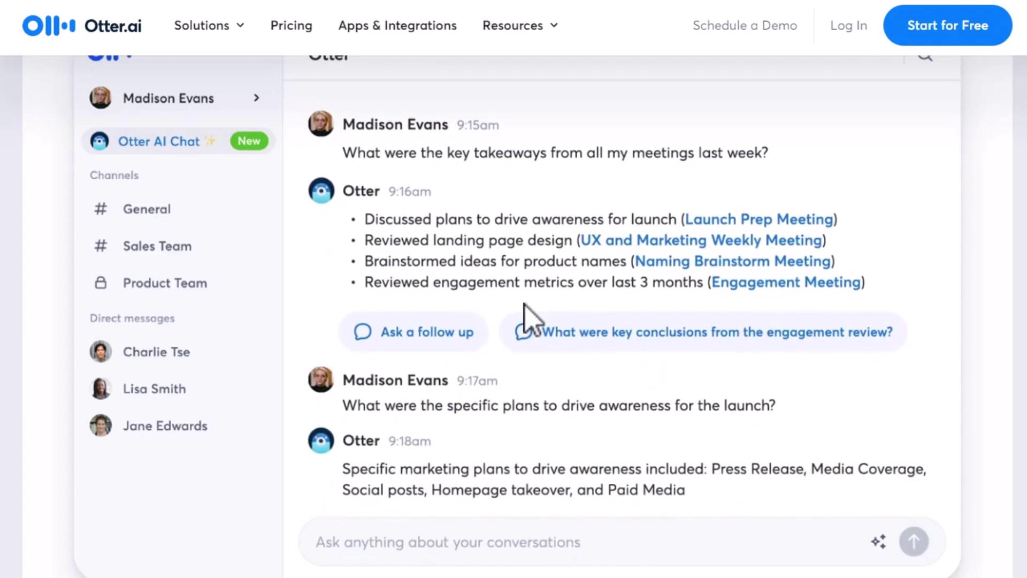
scroll(344, 425, up, 3)
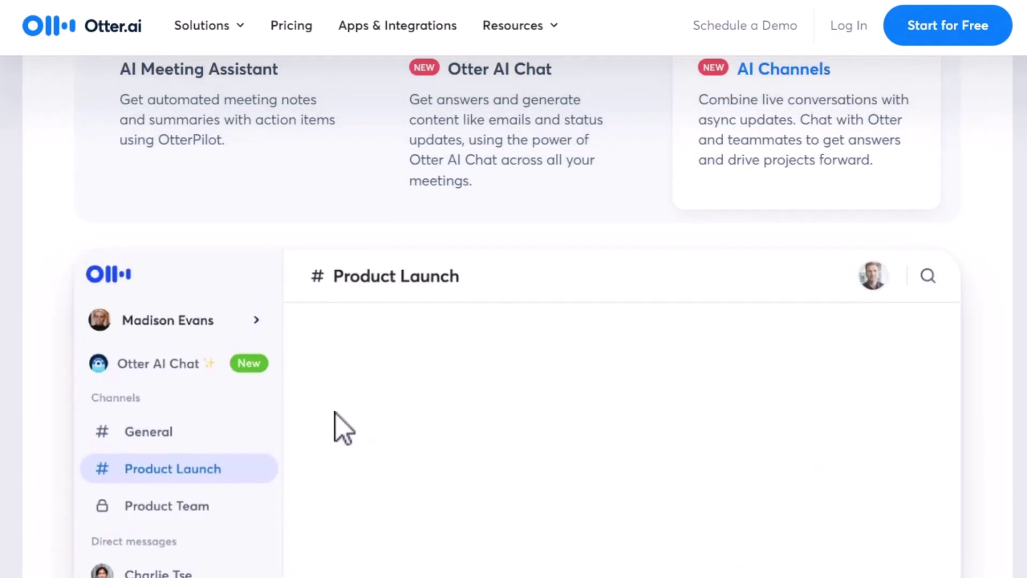
scroll(343, 426, up, 4)
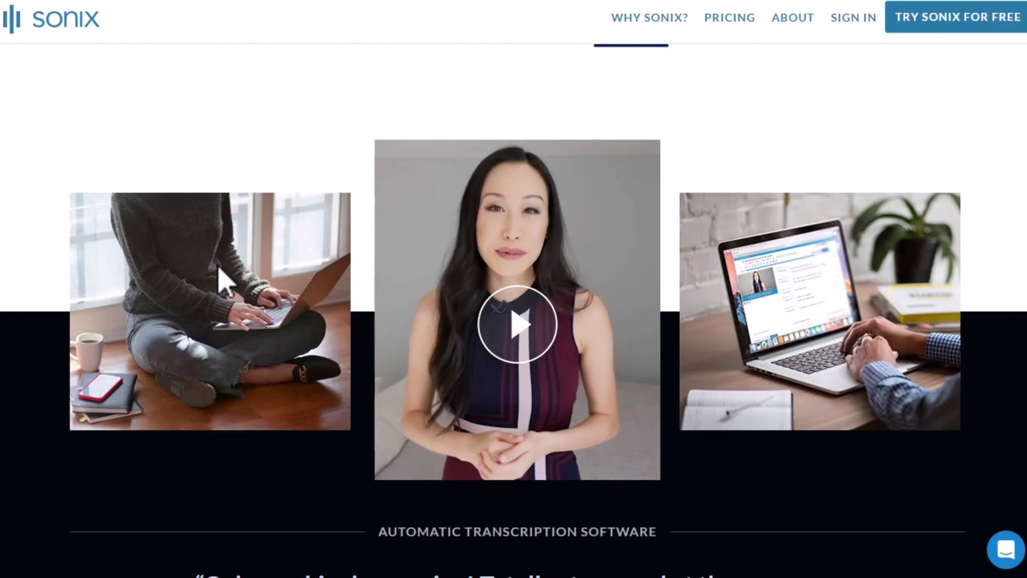
scroll(159, 146, down, 1)
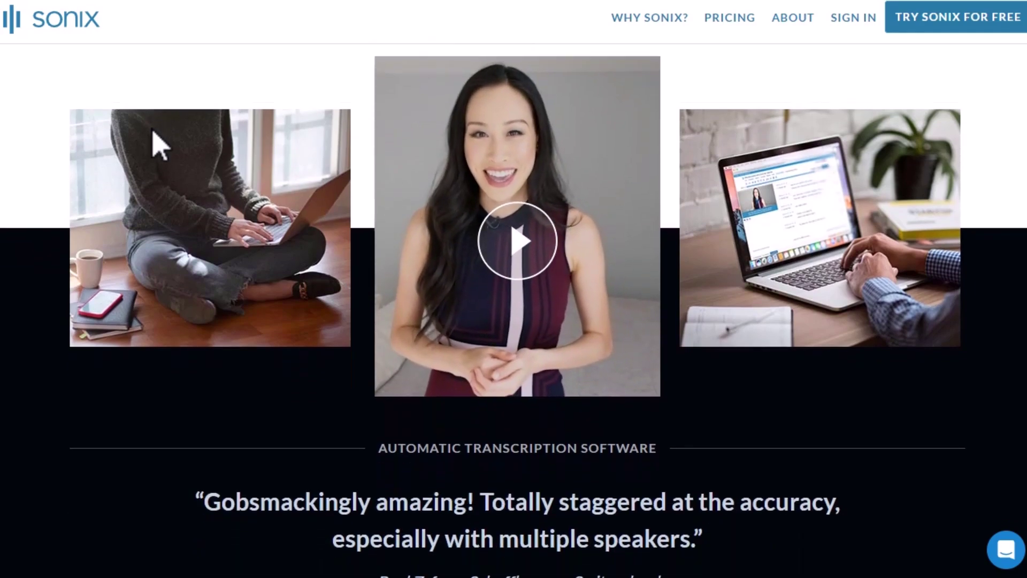
scroll(159, 146, down, 5)
scroll(130, 245, down, 1)
scroll(123, 241, down, 3)
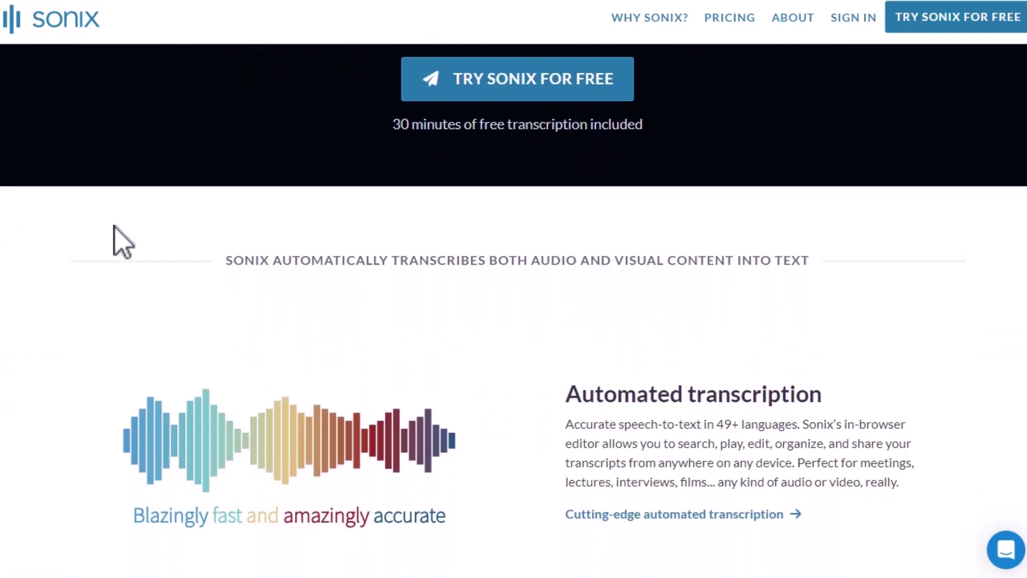
scroll(122, 241, down, 1)
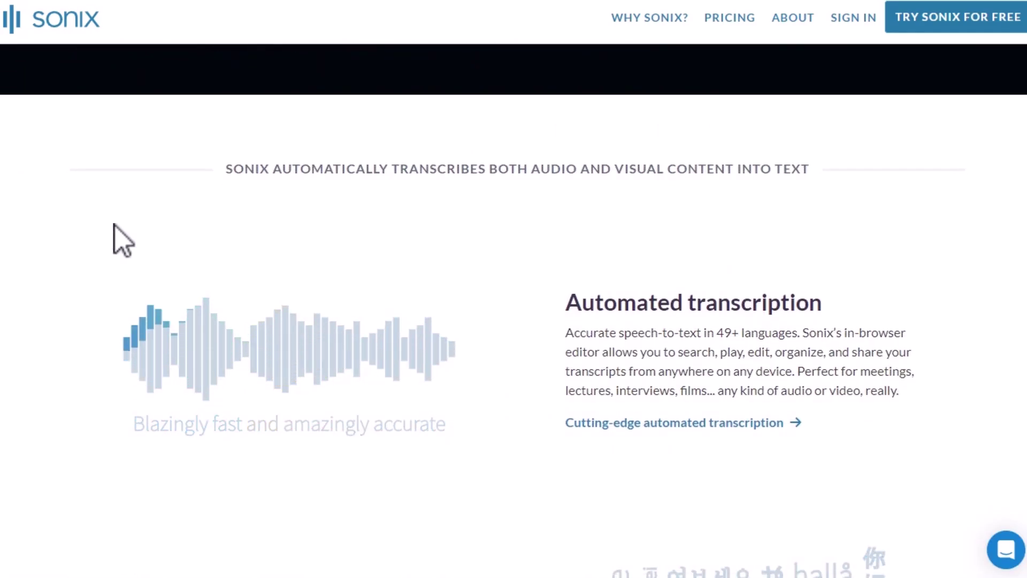
scroll(122, 241, down, 1)
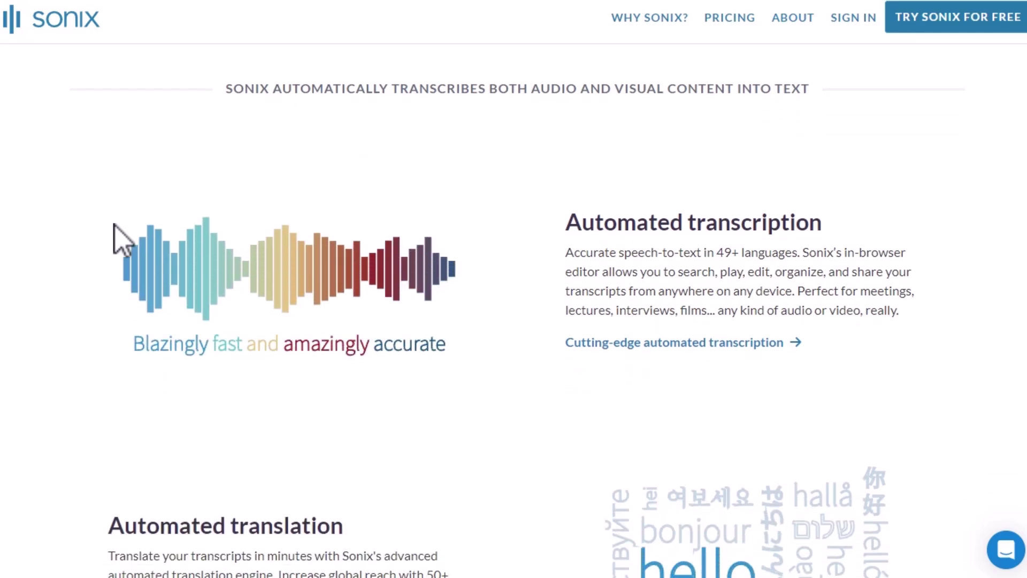
scroll(123, 241, down, 1)
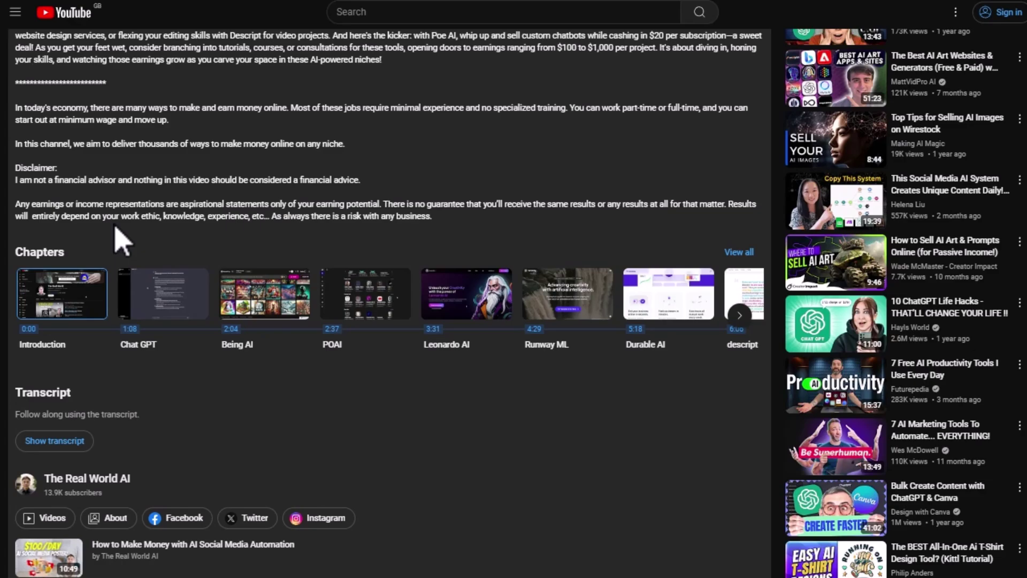
- Show the full transcript panel for the 'Best FREE AI Tools in 2024' video
click(55, 441)
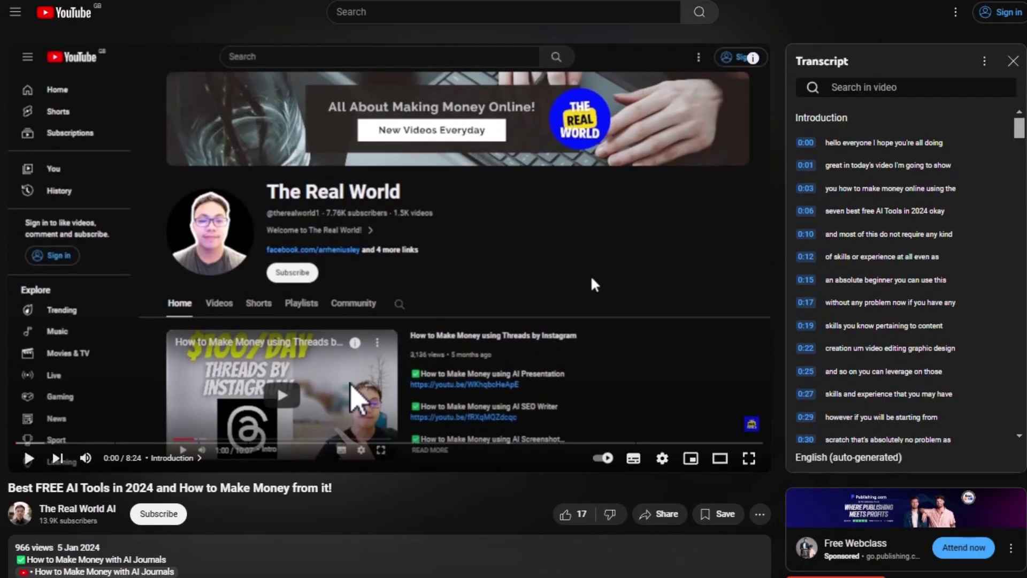
scroll(454, 409, down, 1)
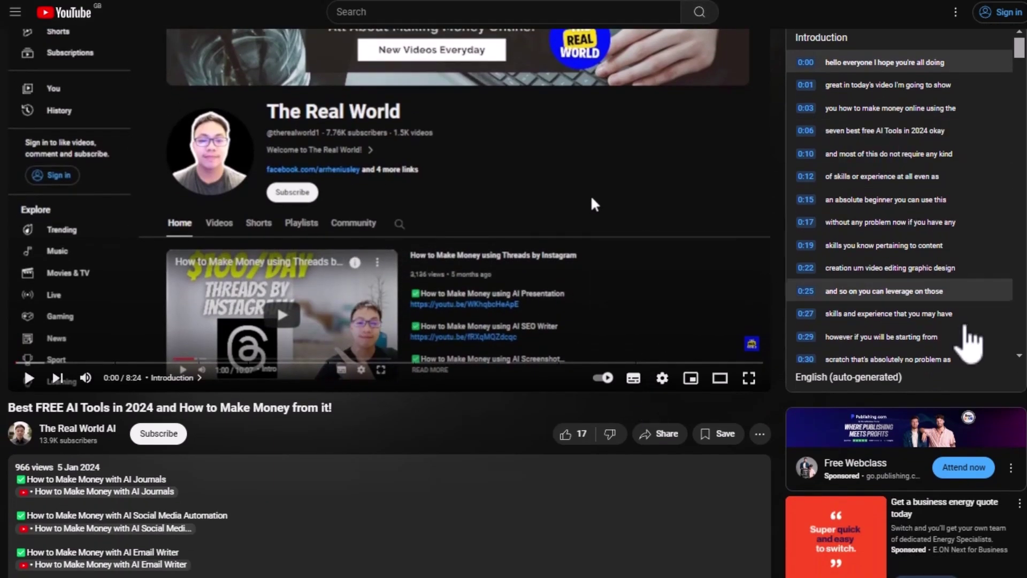
scroll(891, 241, down, 2)
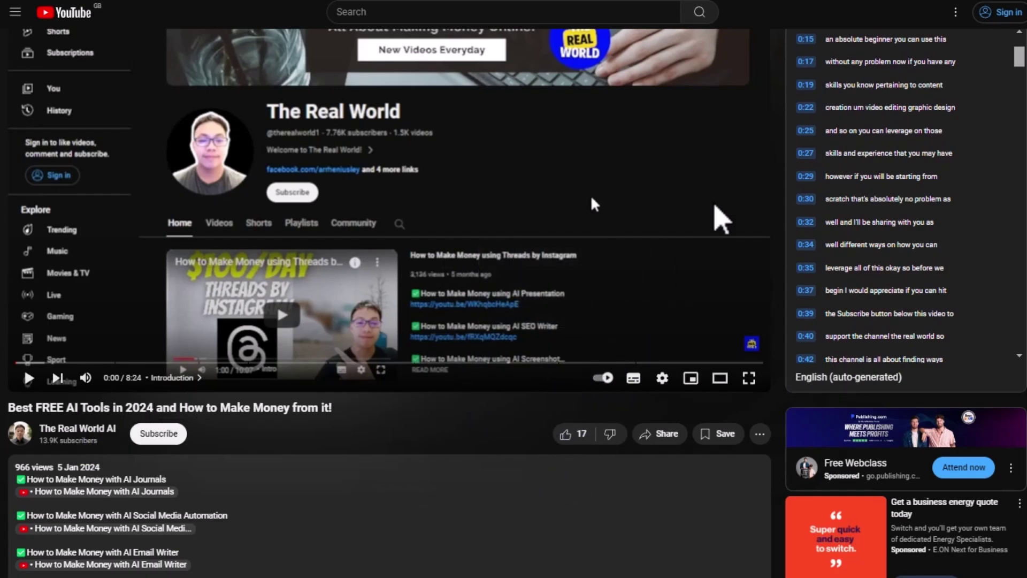
scroll(838, 297, down, 3)
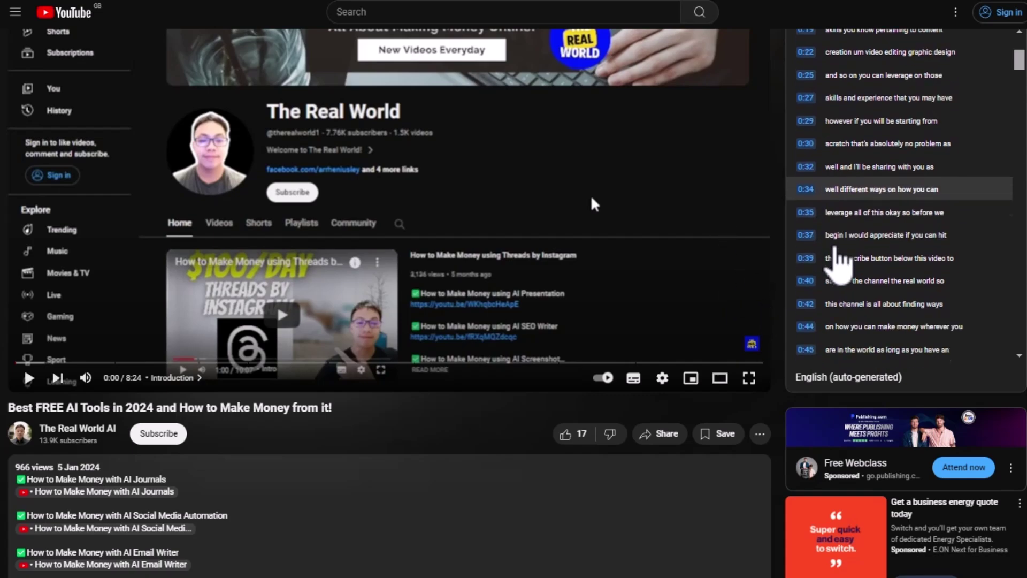
scroll(839, 298, down, 3)
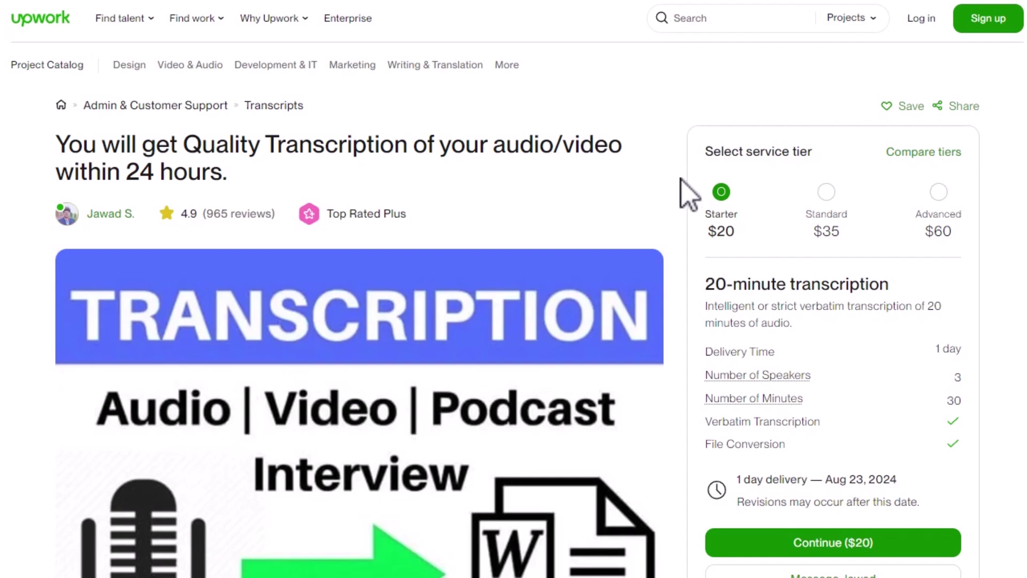
scroll(690, 200, down, 1)
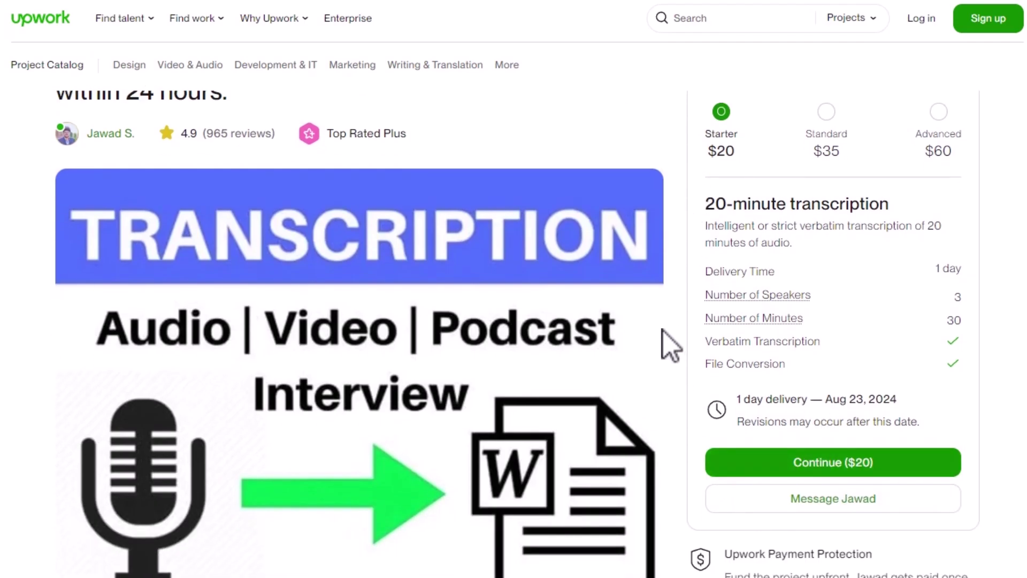
scroll(675, 345, up, 1)
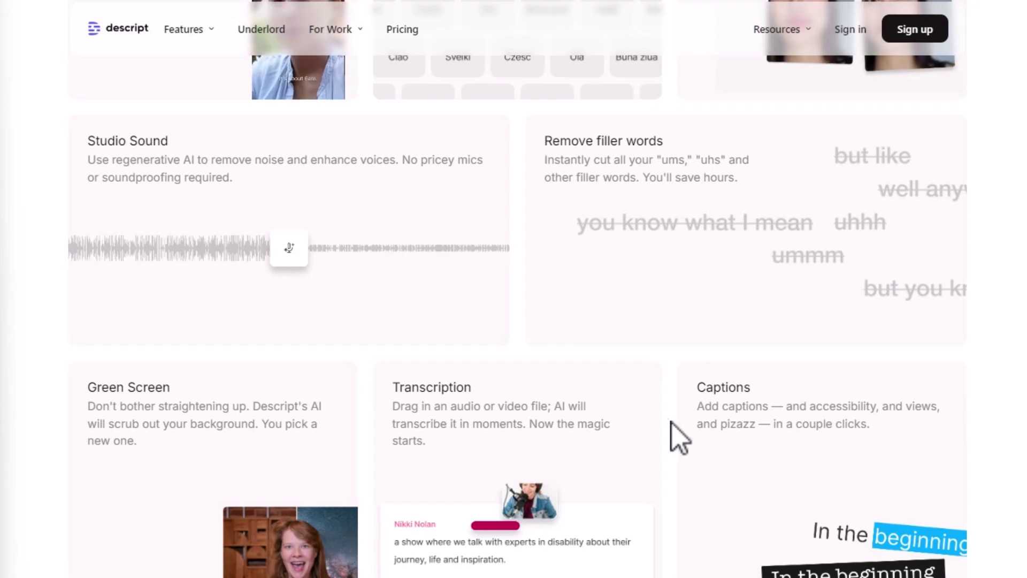
scroll(377, 369, up, 3)
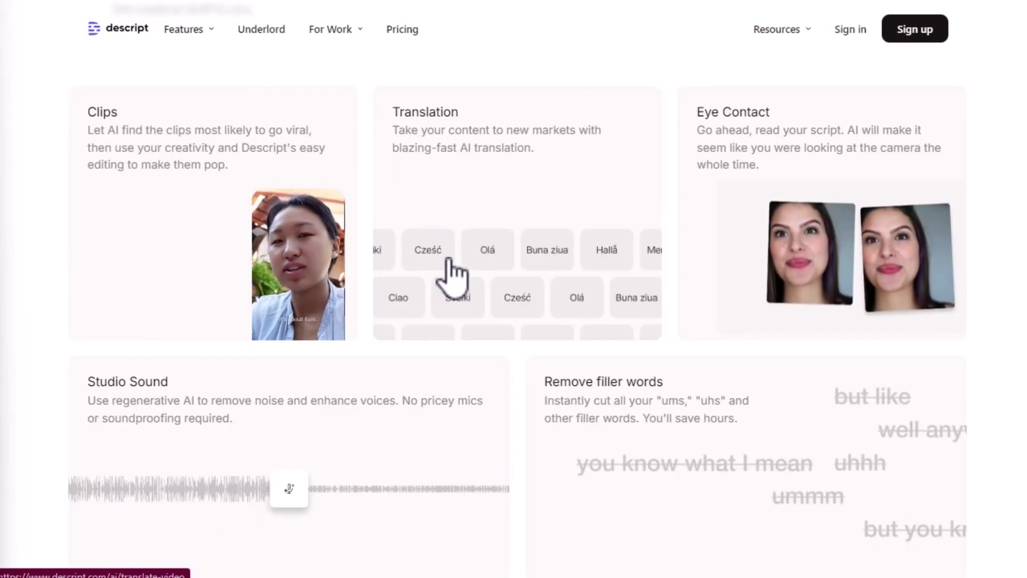